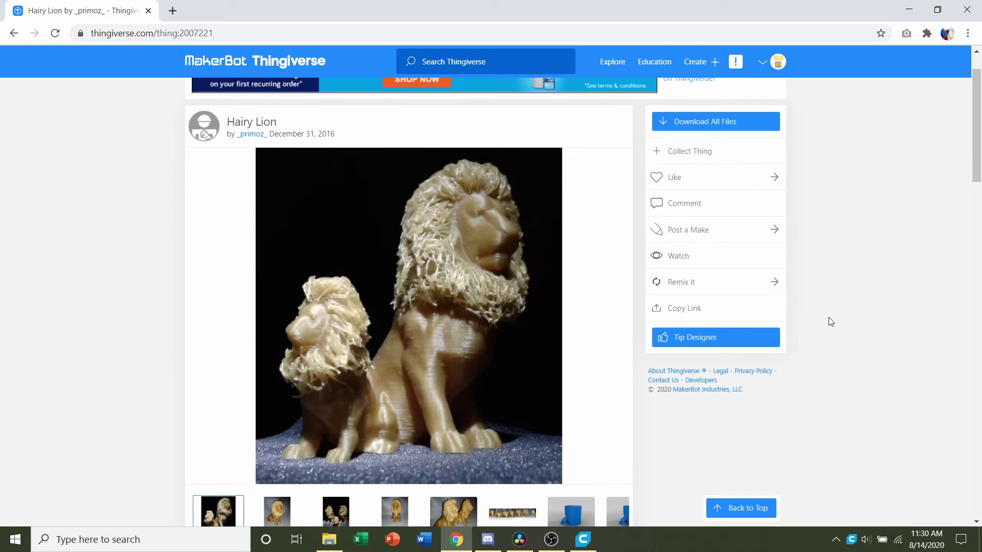
pyautogui.scroll(-3, 832, 322)
pyautogui.scroll(-10, 832, 323)
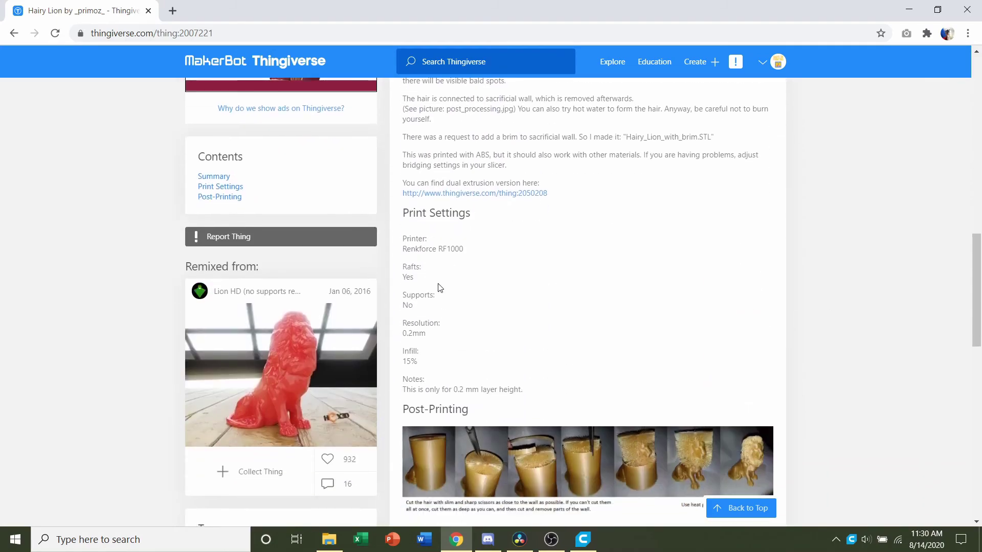
pyautogui.keyDown('ctrl'); pyautogui.scroll(2, 438, 288); pyautogui.keyUp('ctrl')
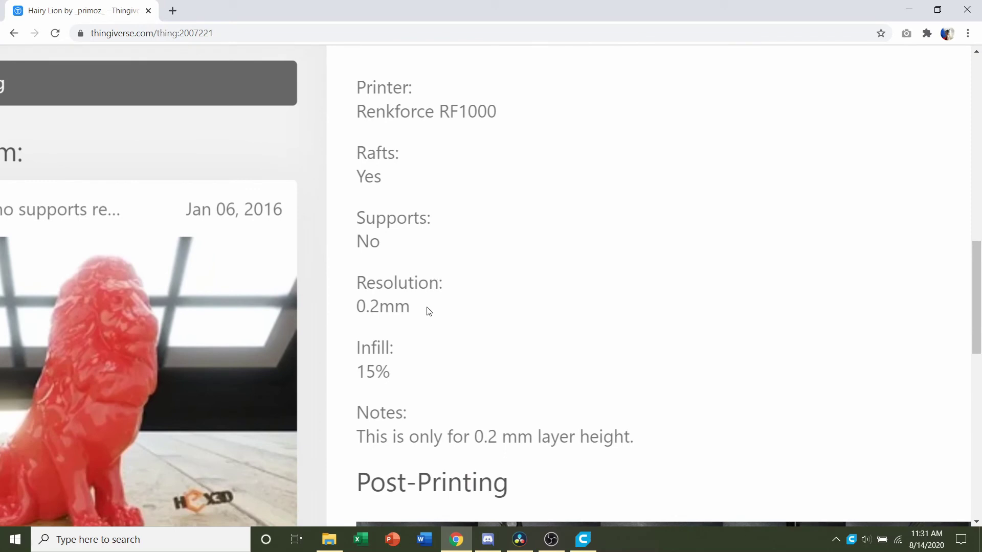
pyautogui.hscroll(3, 428, 312)
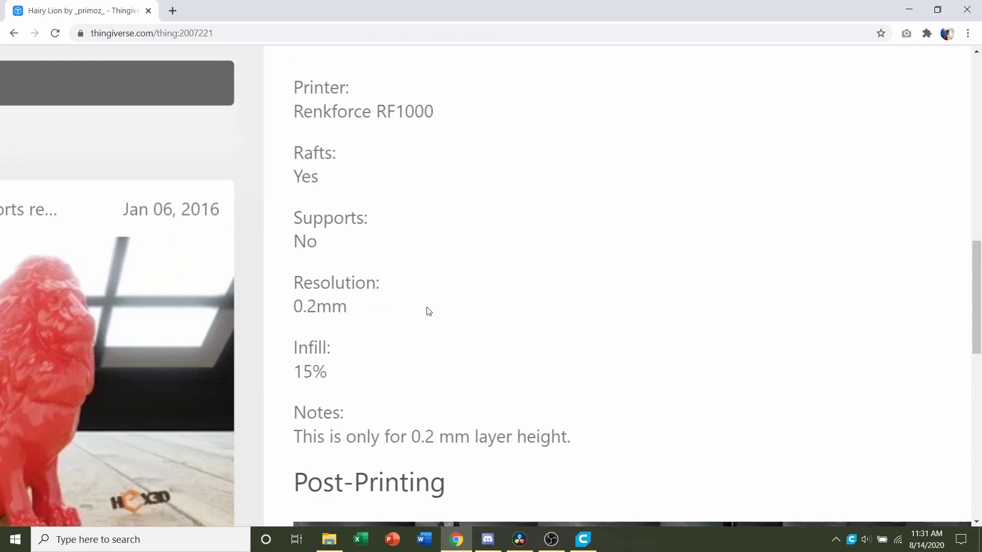
pyautogui.keyDown('ctrl'); pyautogui.scroll(-3, 428, 311); pyautogui.keyUp('ctrl')
pyautogui.scroll(-1, 428, 312)
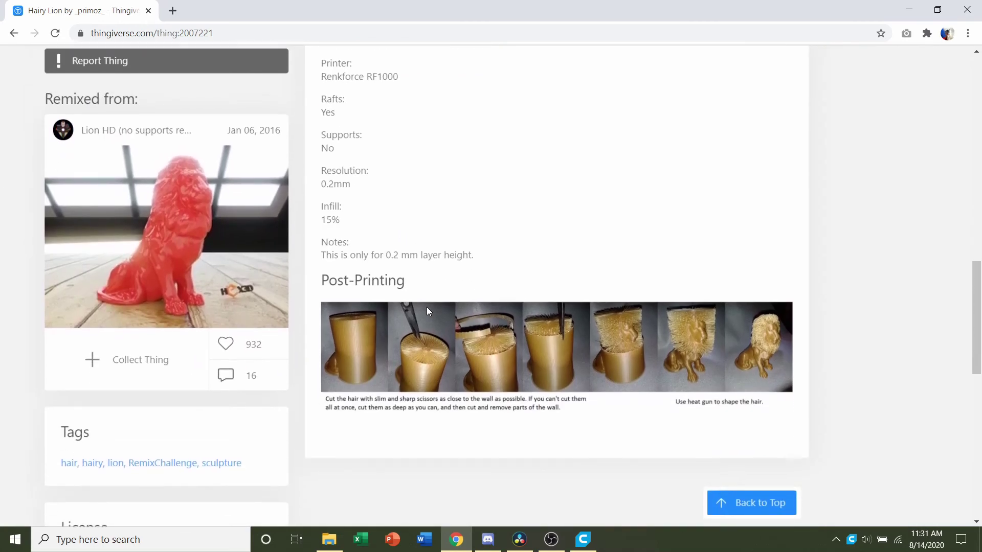
pyautogui.keyDown('ctrl'); pyautogui.scroll(3, 429, 312); pyautogui.keyUp('ctrl')
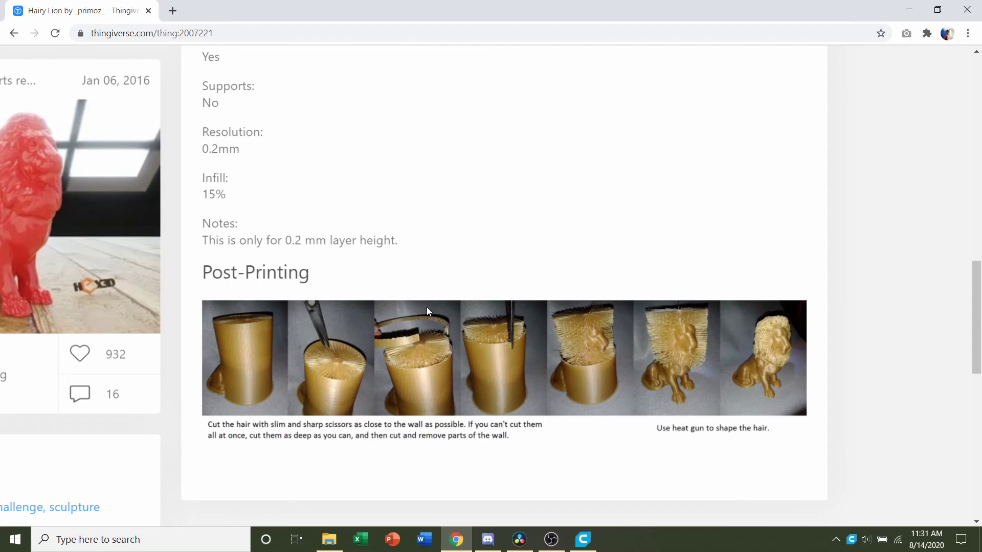
pyautogui.keyDown('ctrl'); pyautogui.scroll(-3, 426, 307); pyautogui.keyUp('ctrl')
pyautogui.scroll(10, 426, 307)
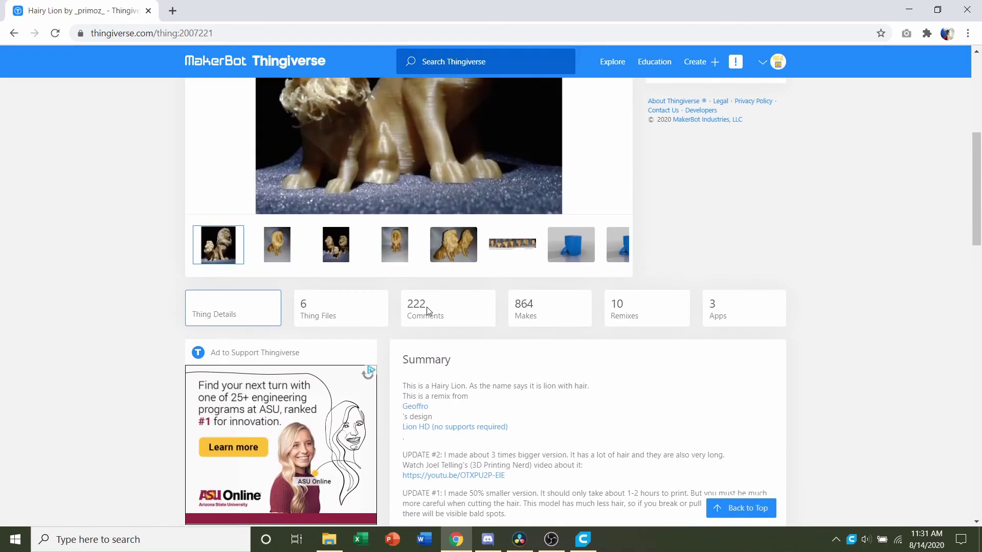
pyautogui.scroll(5, 426, 308)
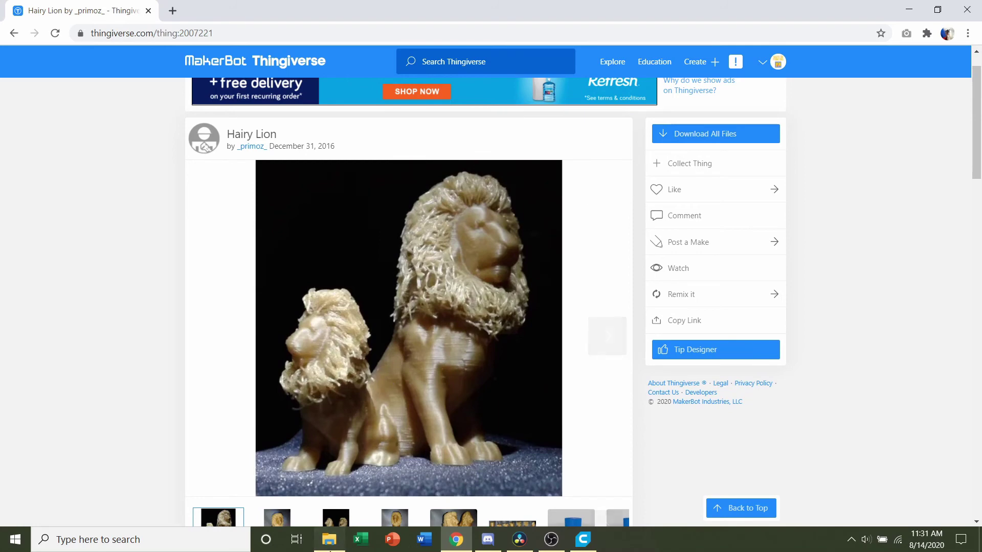
pyautogui.click(328, 540)
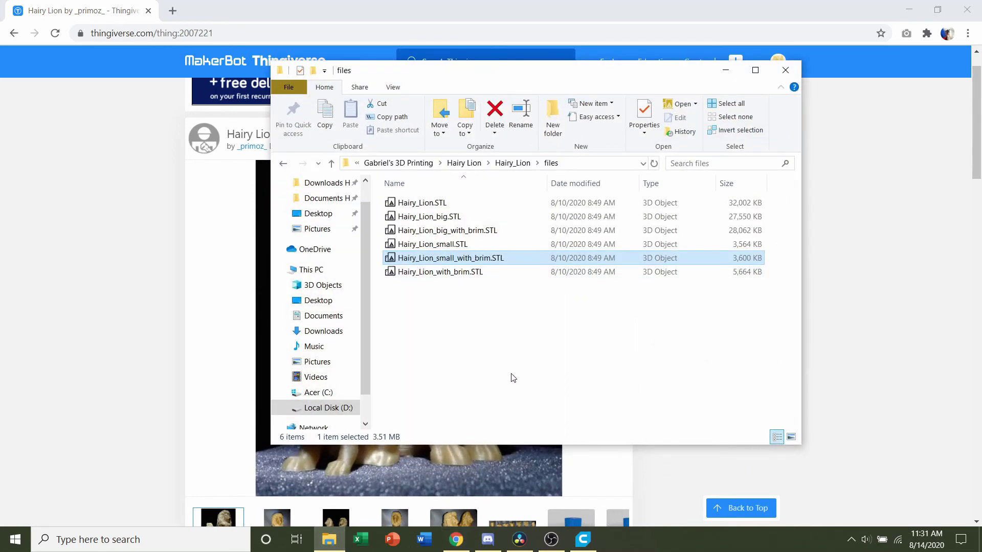
# Compare file sizes of Hairy_Lion.STL, Hairy_Lion_big.STL and Hairy_Lion_small.STL in the Hairy_Lion folder
pyautogui.click(529, 360)
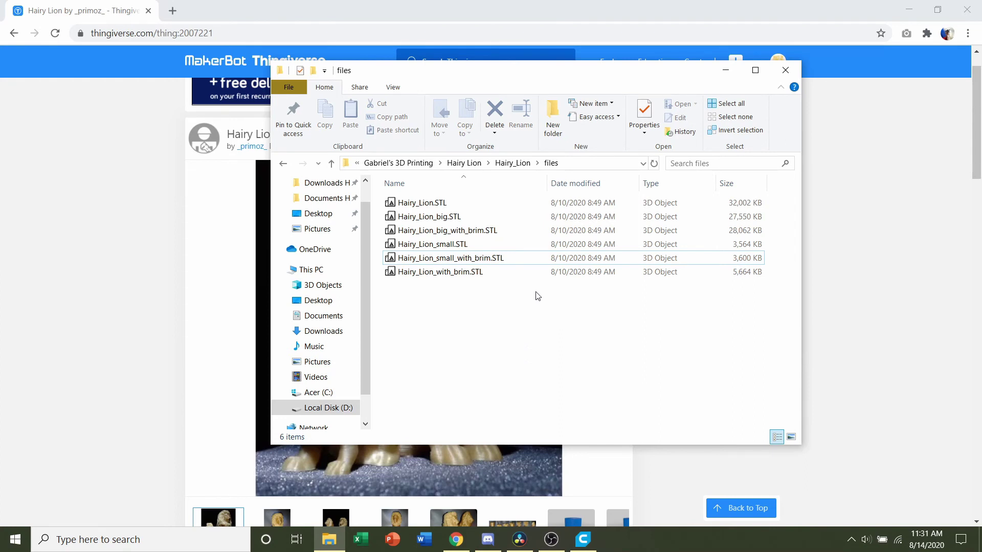
pyautogui.click(478, 207)
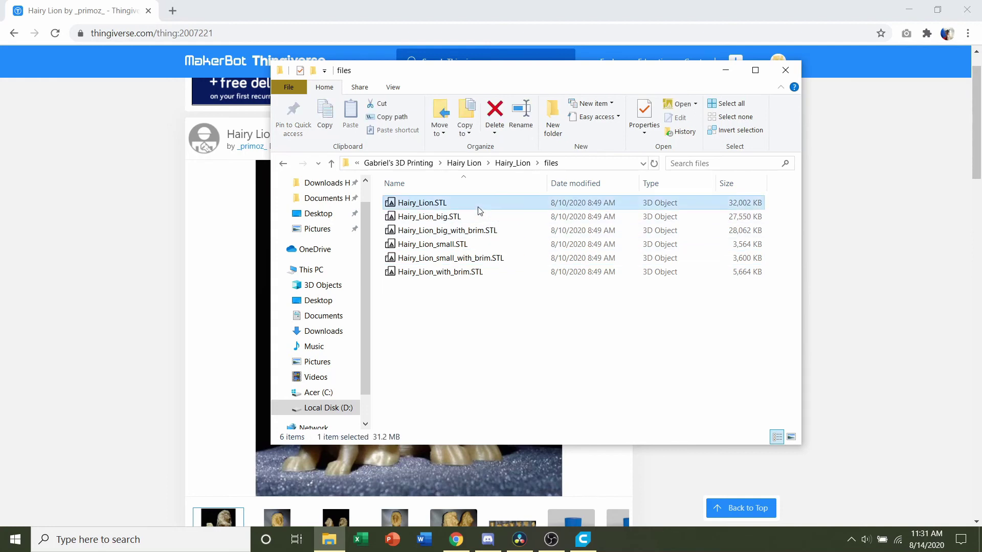
pyautogui.click(455, 220)
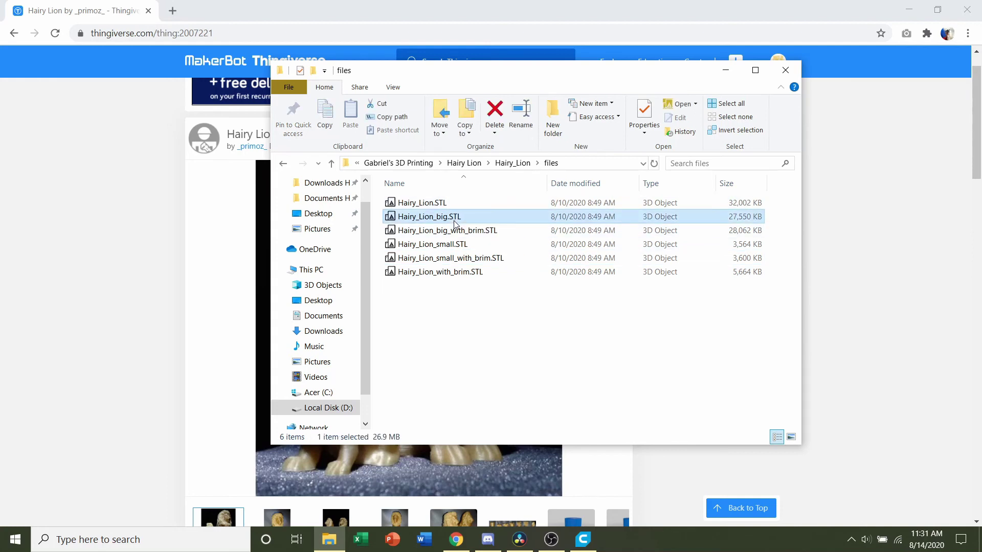
pyautogui.click(455, 245)
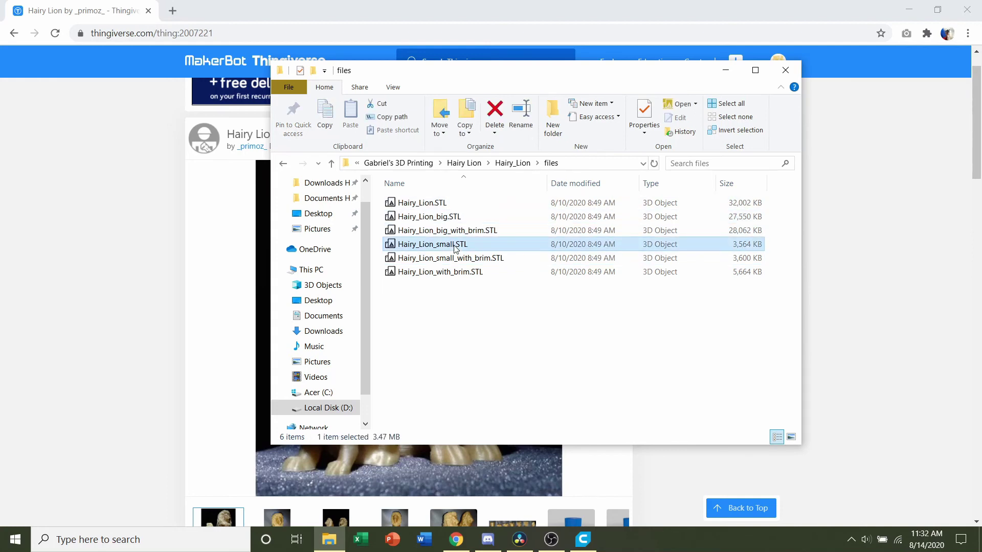
# Drag Hairy_Lion_small.STL from File Explorer onto the Cura build plate
pyautogui.click(464, 204)
pyautogui.click(465, 248)
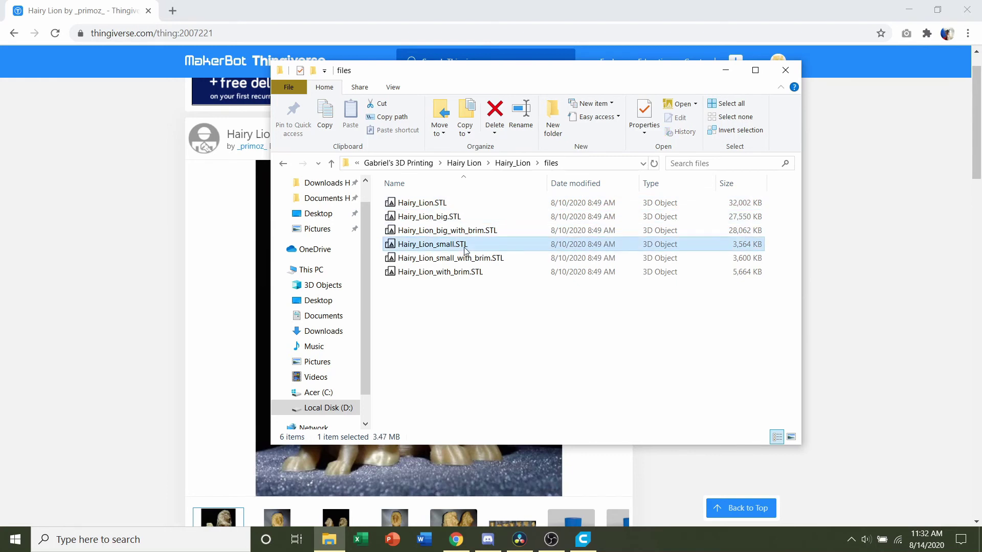
pyautogui.click(476, 234)
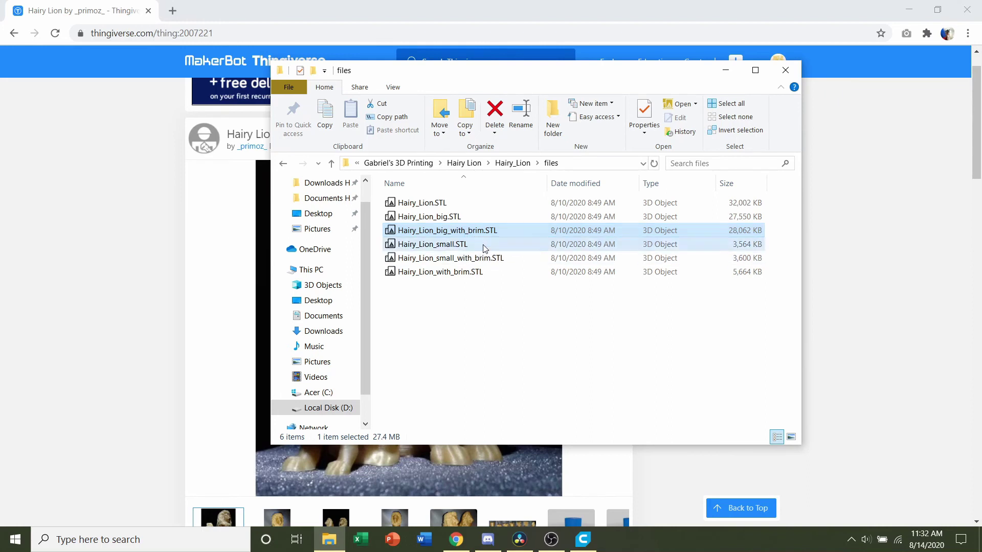
pyautogui.click(483, 244)
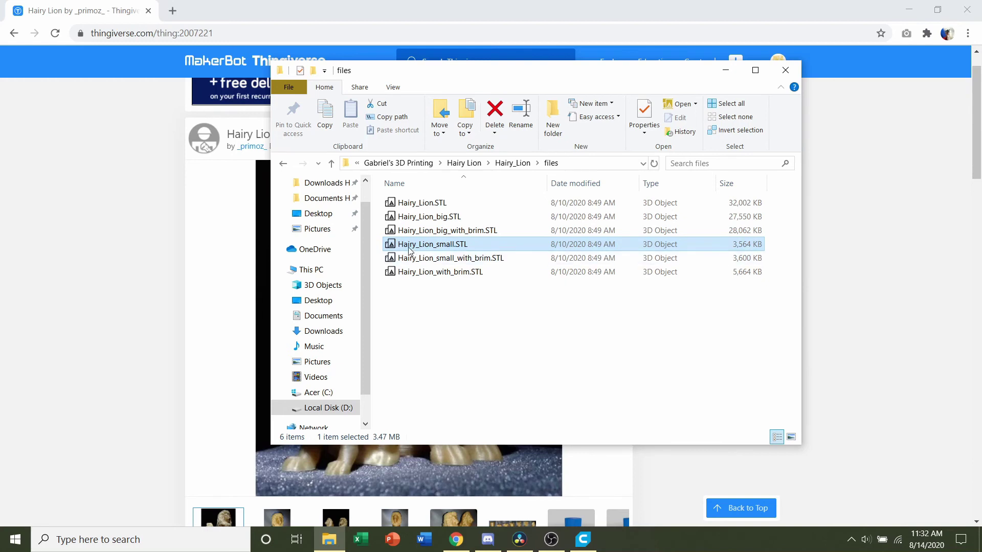
pyautogui.moveTo(430, 249); pyautogui.dragTo(495, 308)
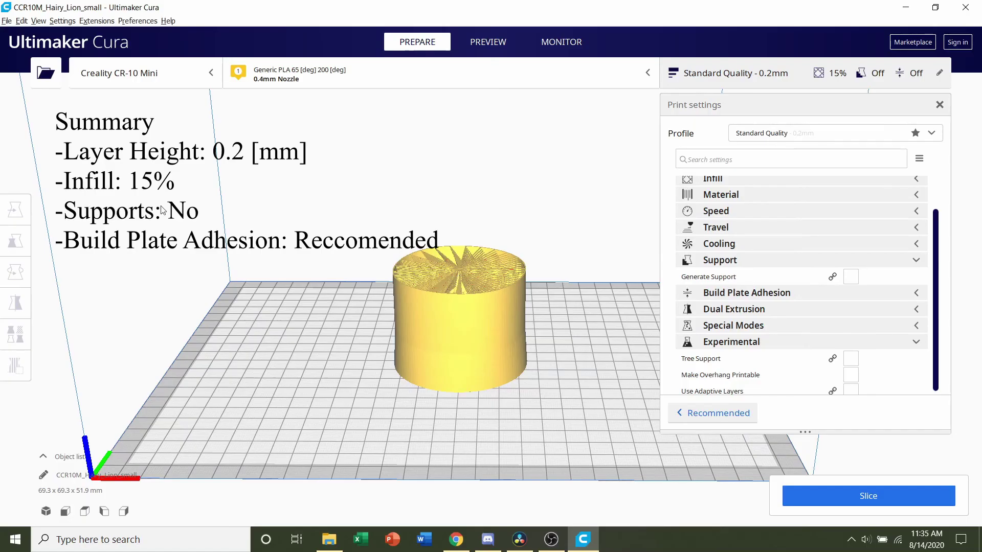
# Switch to the Standard Quality 0.2 mm profile and discard the changes, restoring 20% infill
pyautogui.moveTo(335, 270); pyautogui.dragTo(476, 265, button='right')
pyautogui.scroll(3, 418, 228)
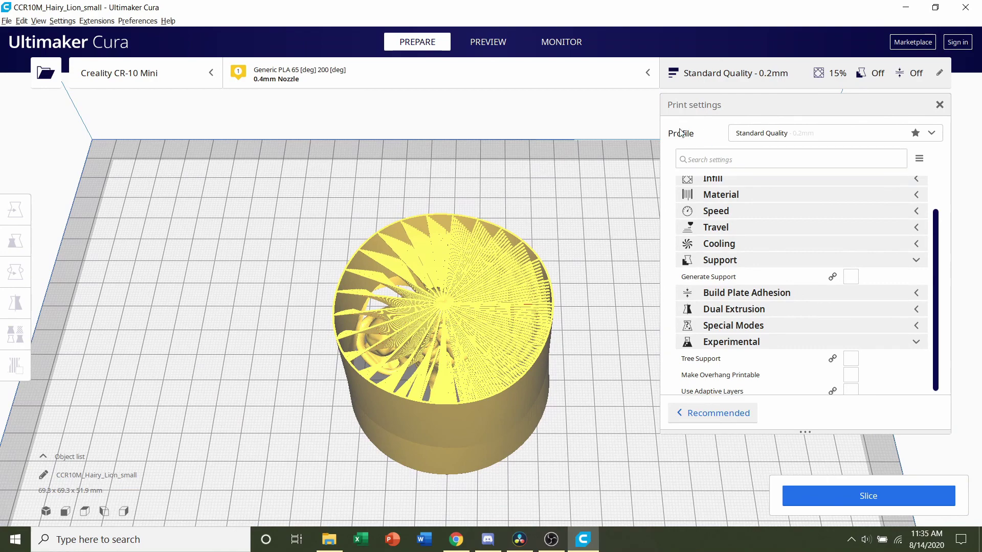
pyautogui.click(745, 135)
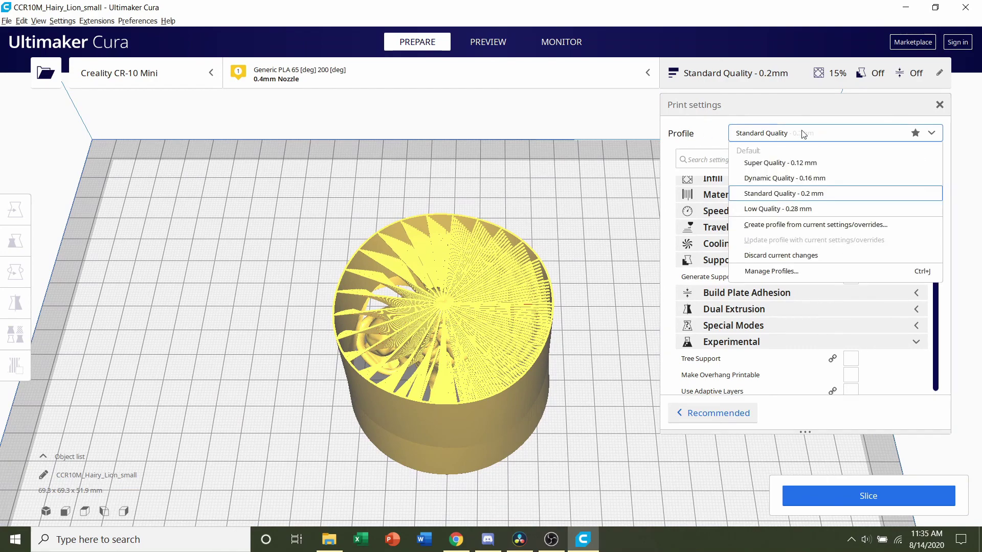
pyautogui.click(816, 197)
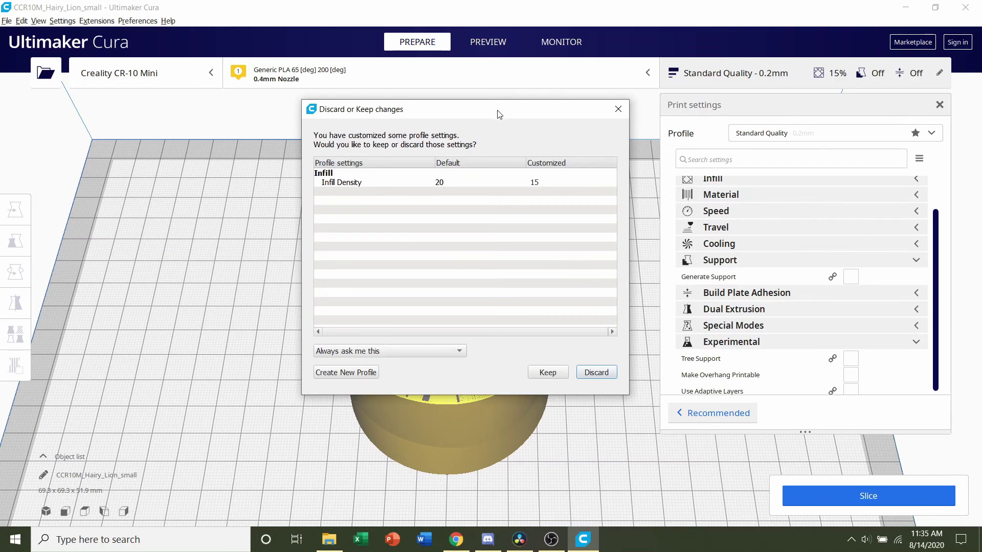
pyautogui.moveTo(495, 113)
pyautogui.mouseDown()
pyautogui.moveTo(504, 125)
pyautogui.moveTo(494, 113)
pyautogui.mouseUp()
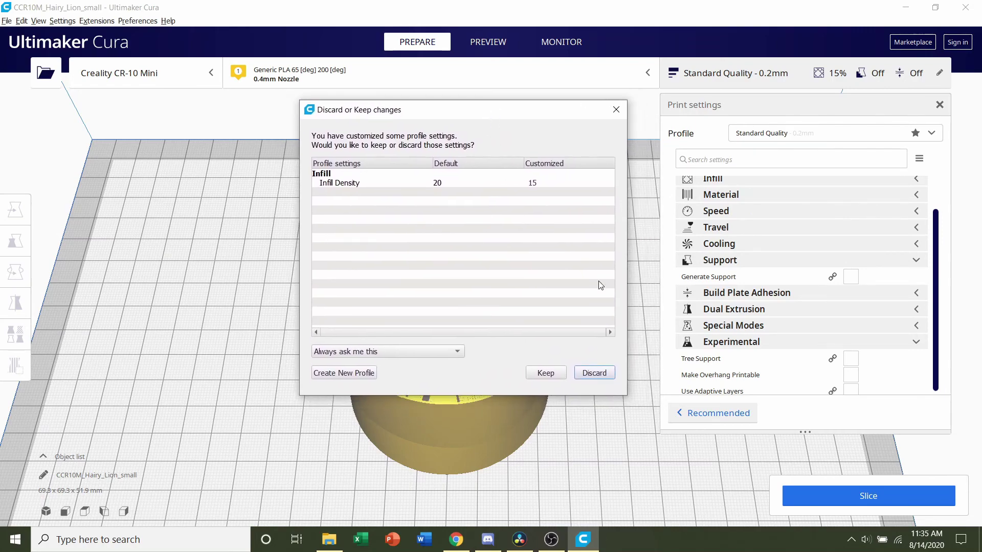
pyautogui.click(595, 374)
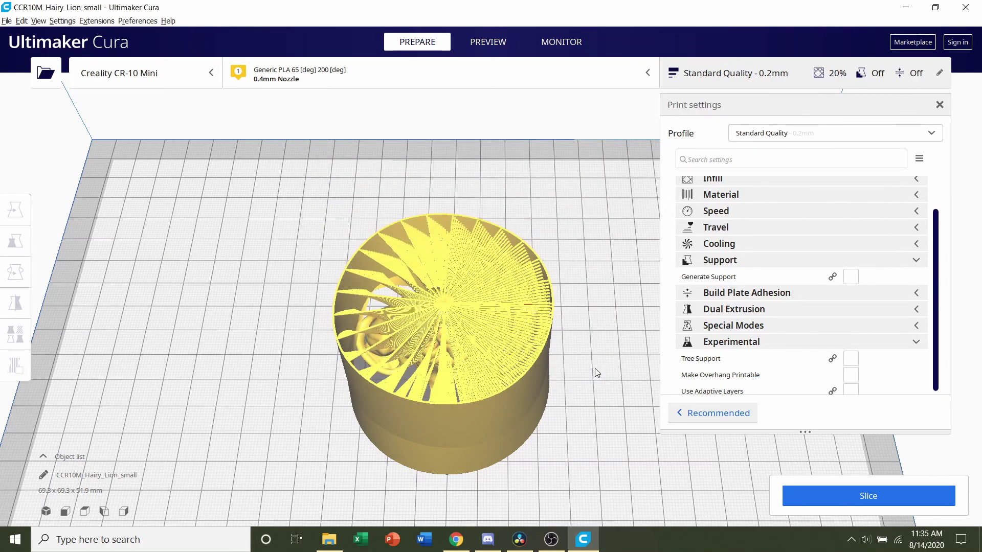
pyautogui.scroll(3, 680, 307)
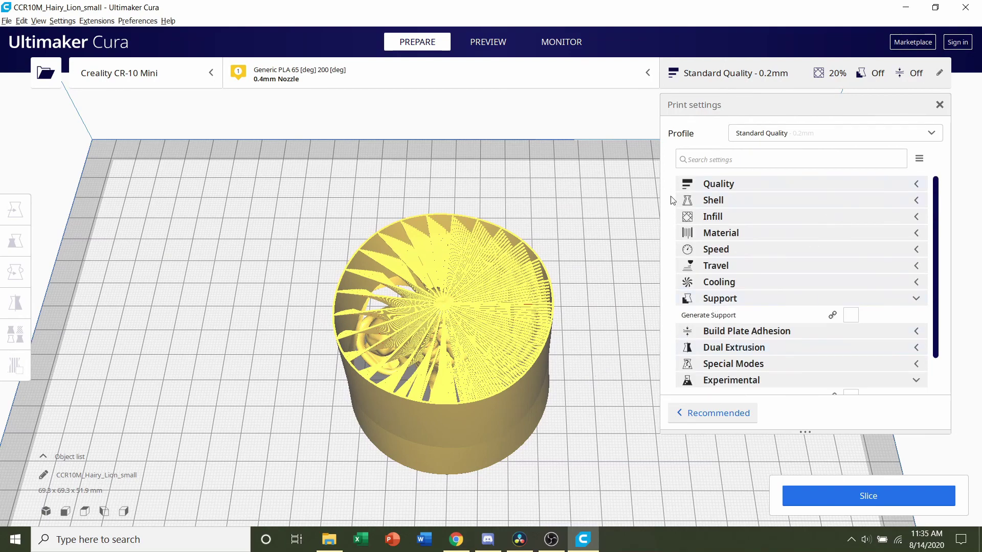
# Set Infill Density to 15%
pyautogui.click(716, 217)
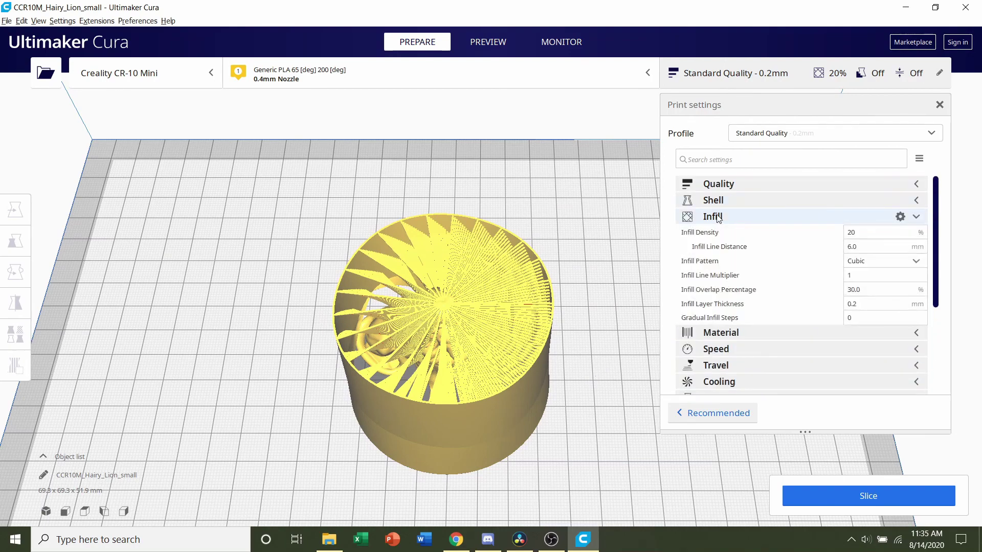
pyautogui.click(879, 233)
pyautogui.moveTo(879, 233); pyautogui.dragTo(819, 236)
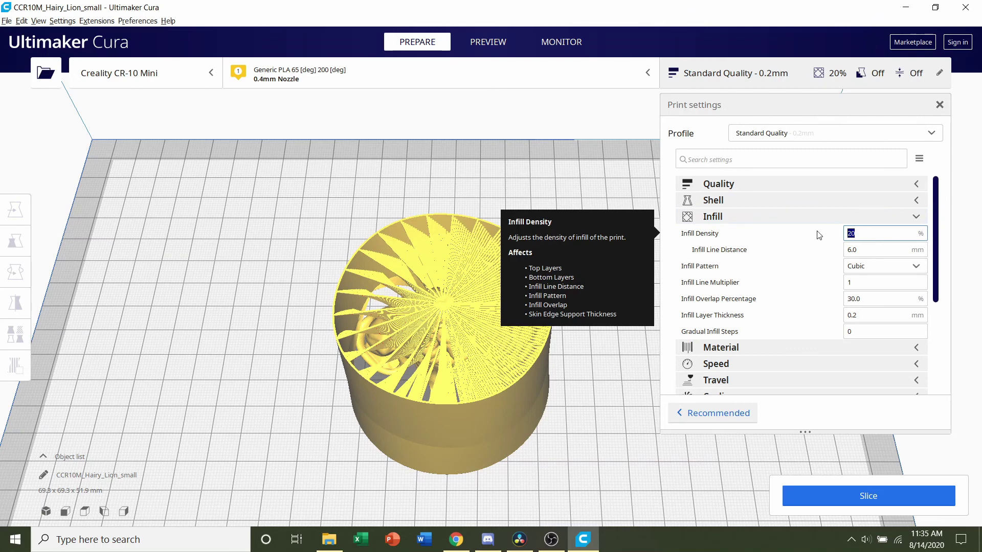
pyautogui.write('15')
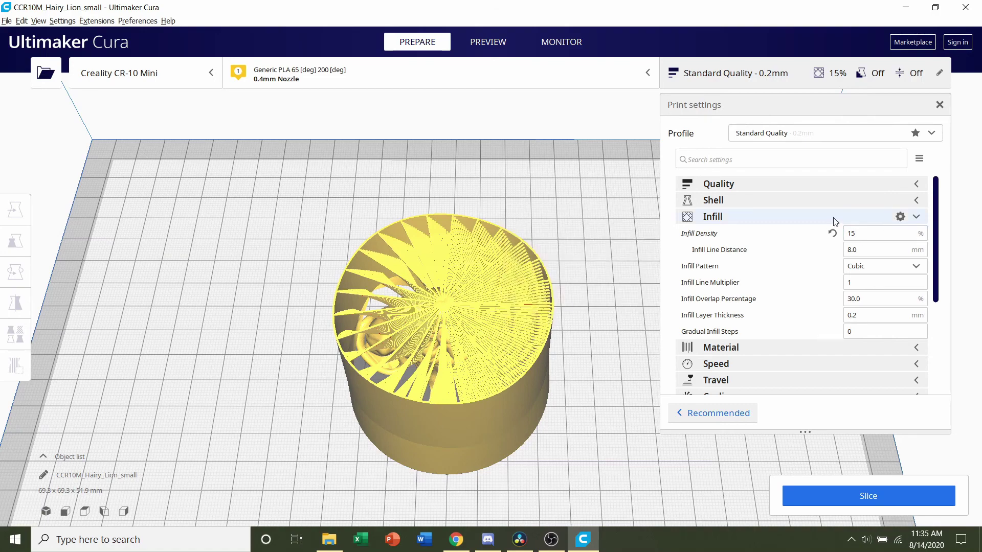
pyautogui.click(875, 217)
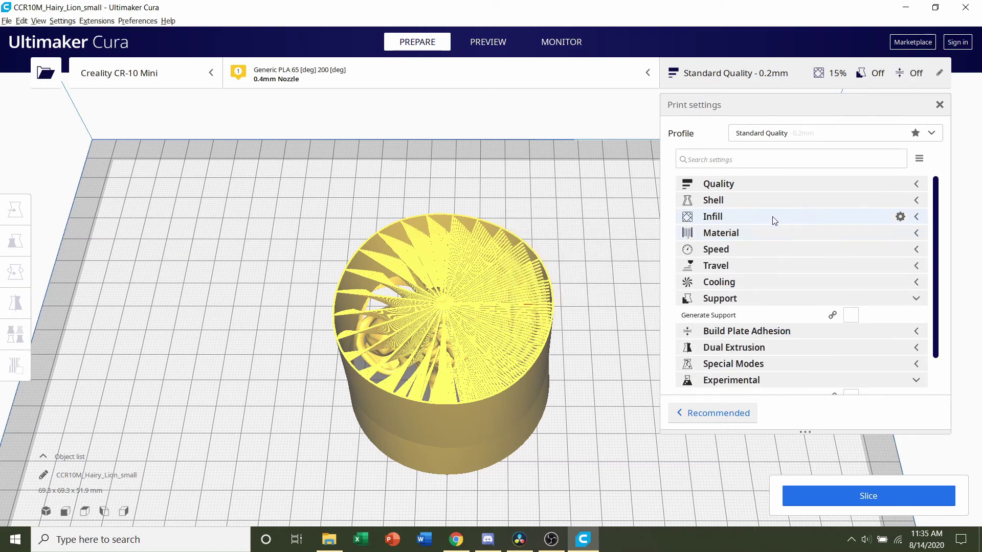
# Confirm support stays off and build plate adhesion remains Skirt with 3 lines
pyautogui.scroll(-2, 754, 283)
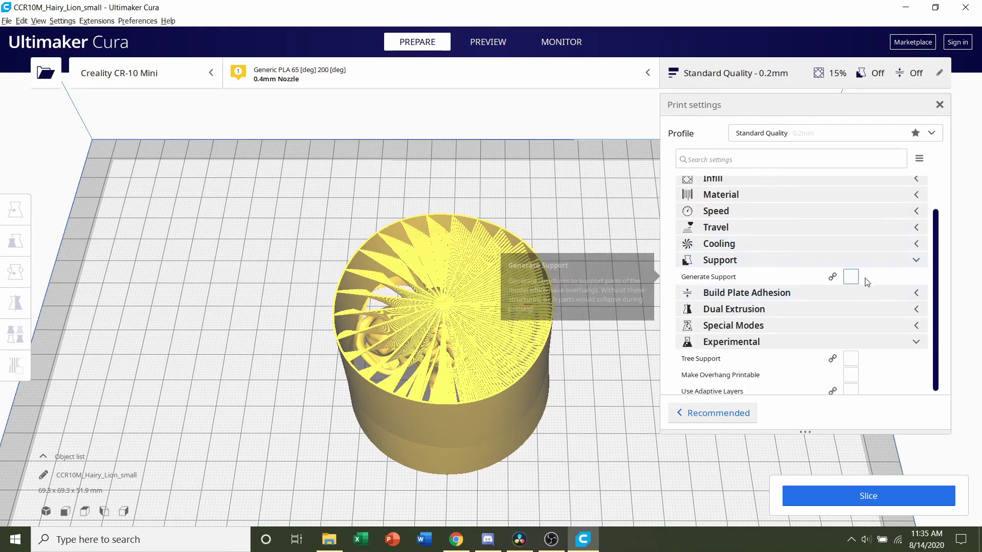
pyautogui.click(787, 264)
pyautogui.click(773, 279)
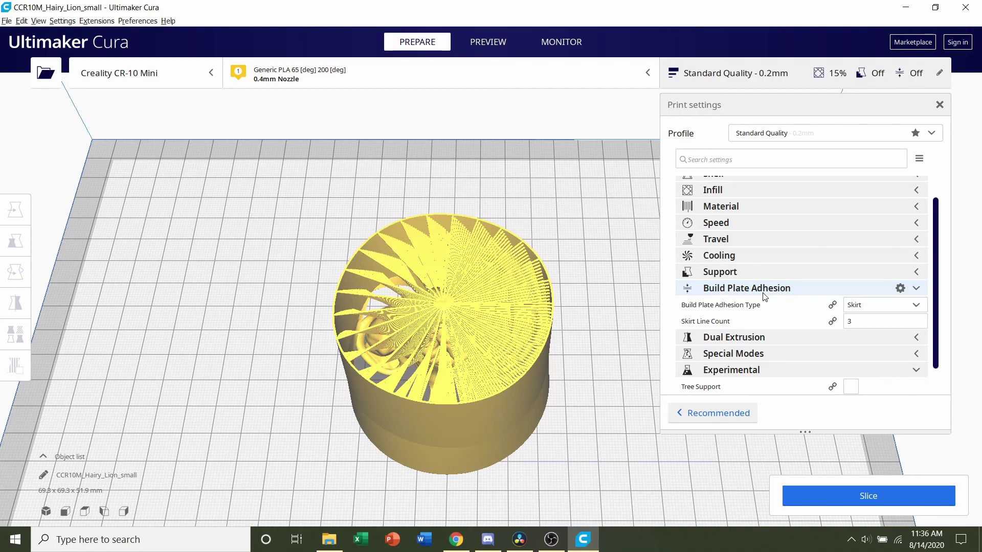
pyautogui.click(866, 306)
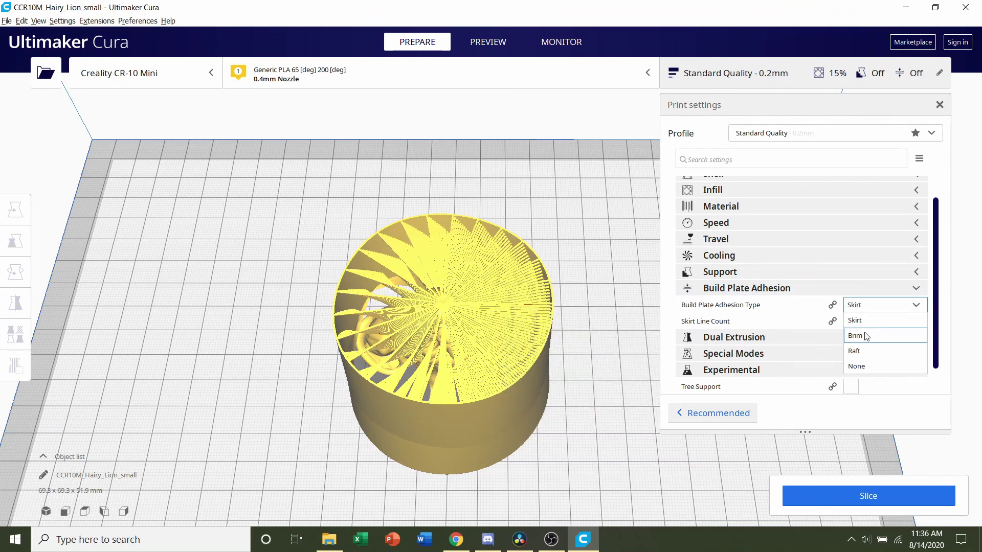
pyautogui.click(866, 292)
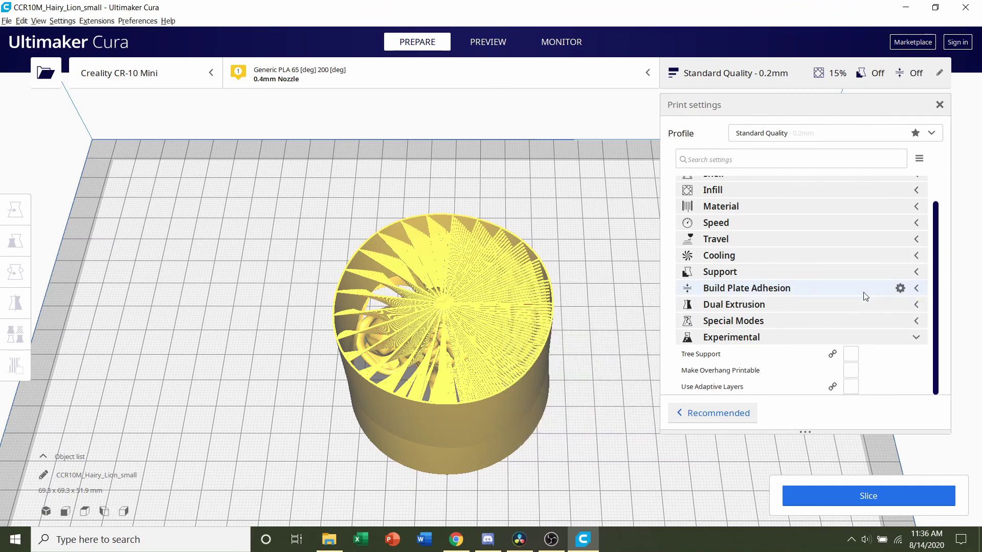
pyautogui.moveTo(406, 320); pyautogui.dragTo(500, 265, button='right')
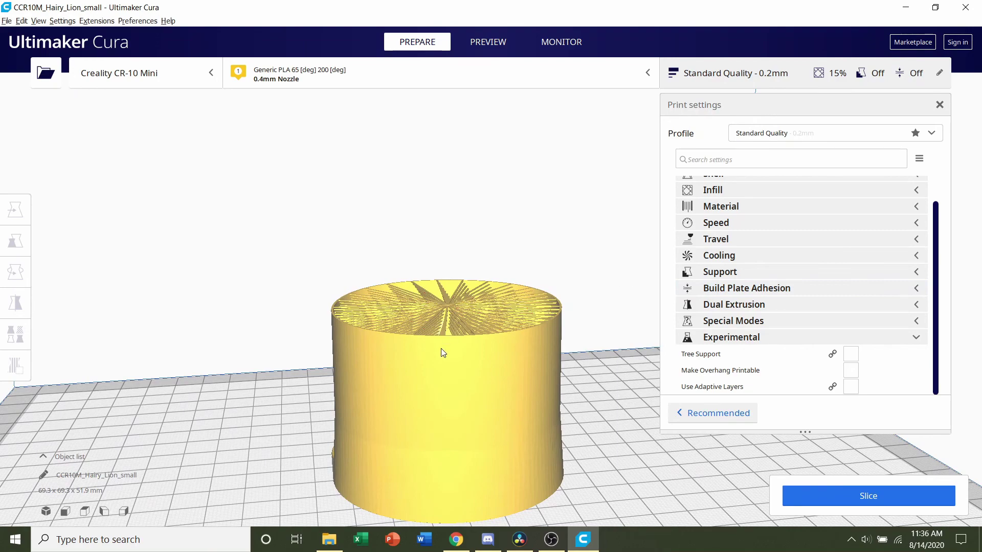
pyautogui.moveTo(443, 352); pyautogui.dragTo(501, 394, button='right')
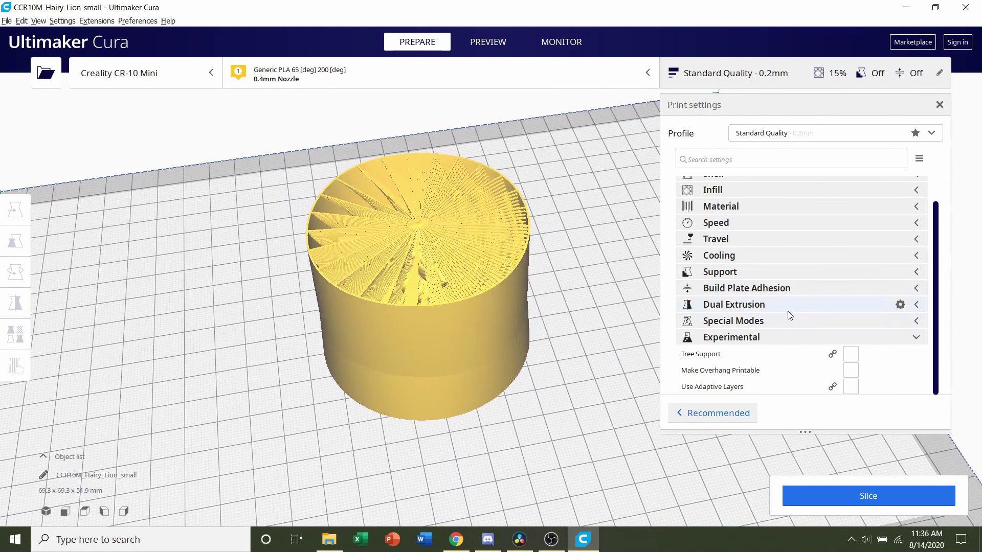
pyautogui.click(797, 287)
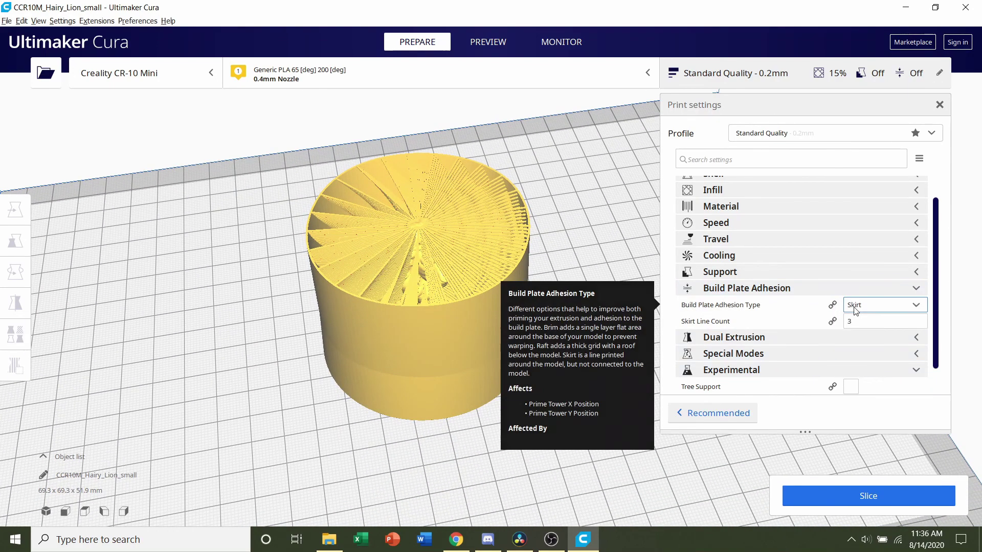
pyautogui.click(762, 289)
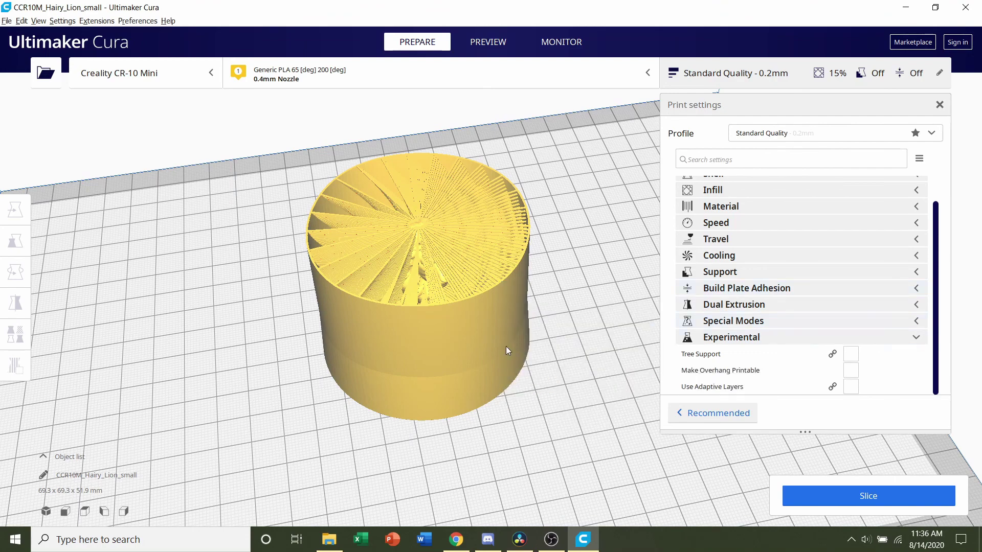
pyautogui.moveTo(505, 345); pyautogui.dragTo(517, 315, button='right')
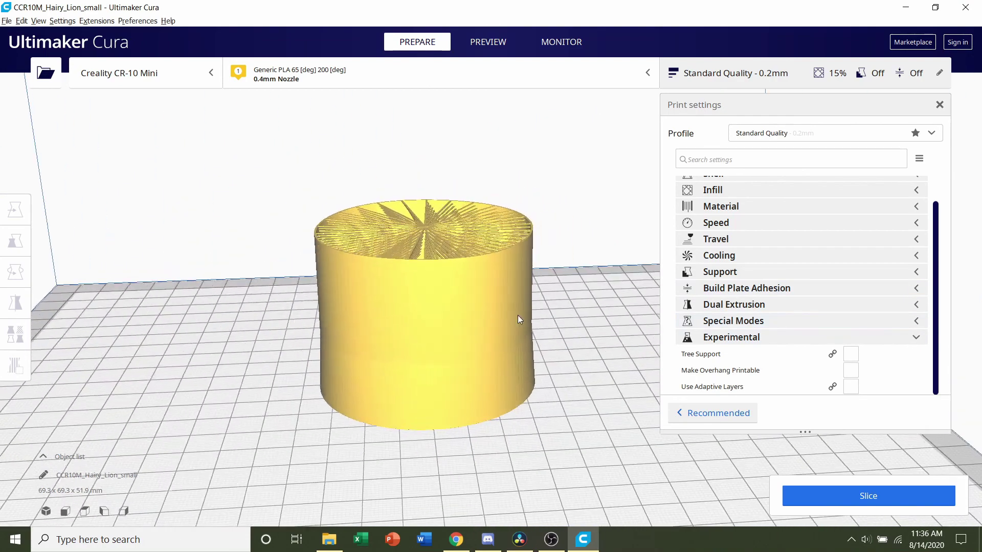
# Slice the model for a 2 h 47 min estimate using 21 g of filament
pyautogui.click(845, 492)
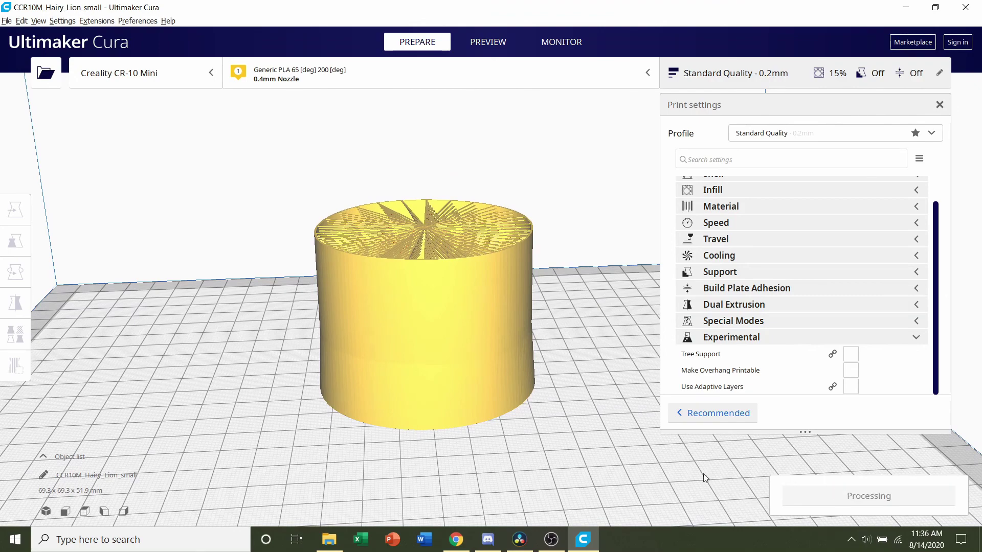
pyautogui.moveTo(538, 523); pyautogui.dragTo(143, 205, button='right')
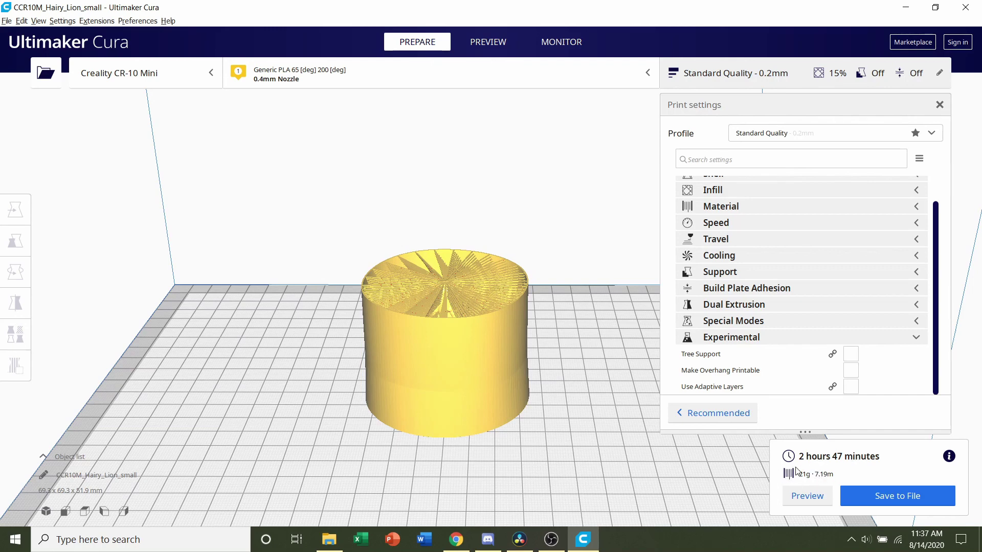
pyautogui.click(800, 499)
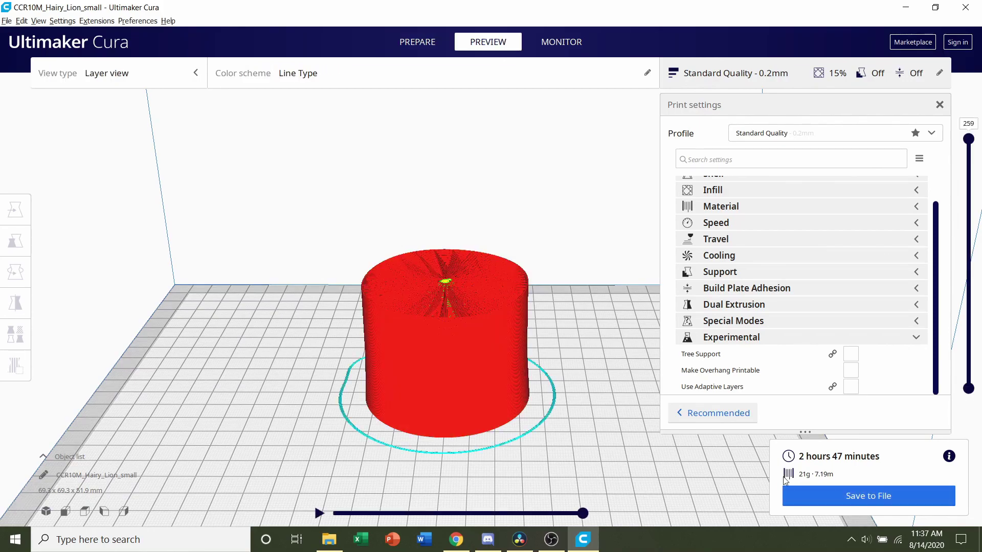
# Orbit the layer preview to see all 259 layers and the skirt ring around the base
pyautogui.moveTo(429, 346); pyautogui.dragTo(503, 470, button='right')
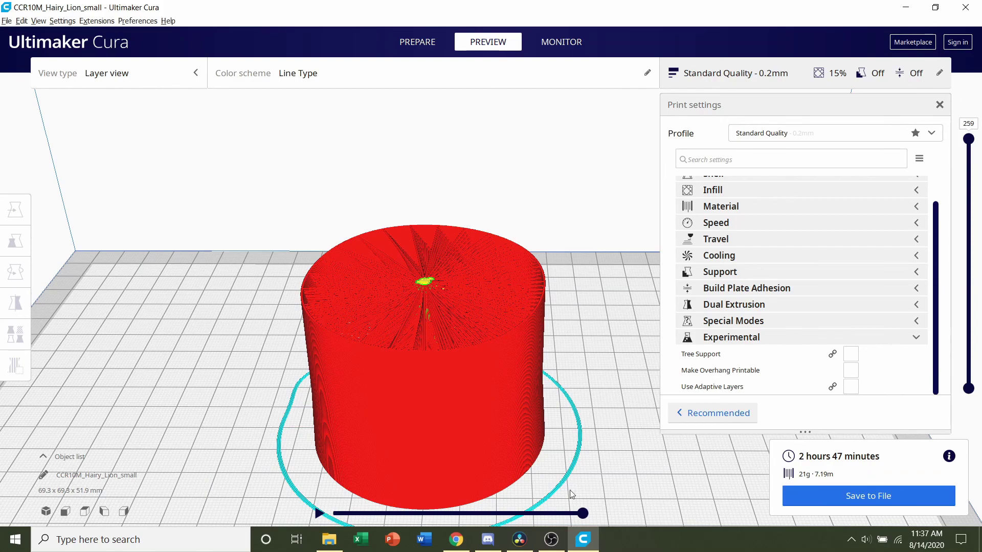
# Bring the OBS Studio window to the front from the taskbar
pyautogui.click(551, 541)
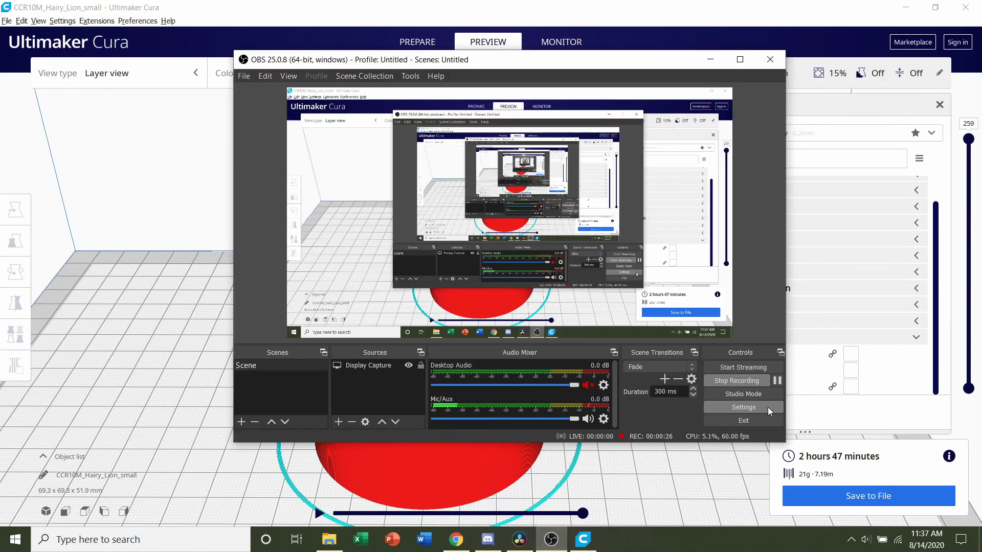